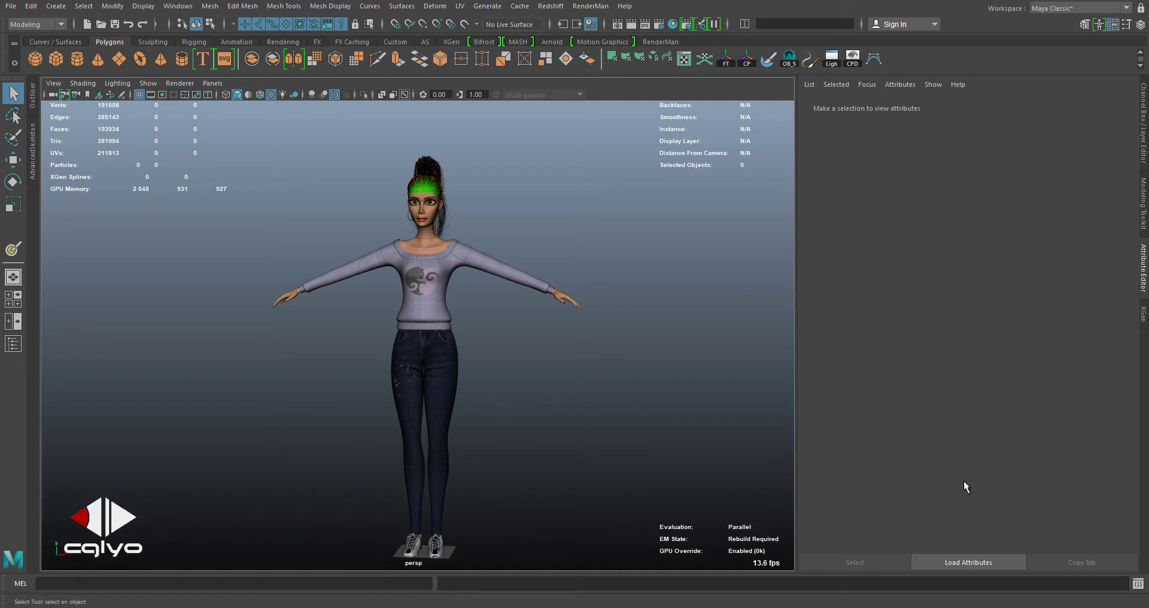
- Examine the character's head in the viewport, and the forehead hairline in the existing Redshift render
{"action": "middle_click_drag", "start_coordinate": [443, 240], "coordinate": [466, 366], "text": "alt"}
{"action": "left_click_drag", "start_coordinate": [465, 366], "coordinate": [496, 362], "text": "alt"}
{"action": "right_click_drag", "start_coordinate": [461, 356], "coordinate": [486, 386], "text": "alt"}
{"action": "left_click_drag", "start_coordinate": [486, 386], "coordinate": [523, 397], "text": "alt"}
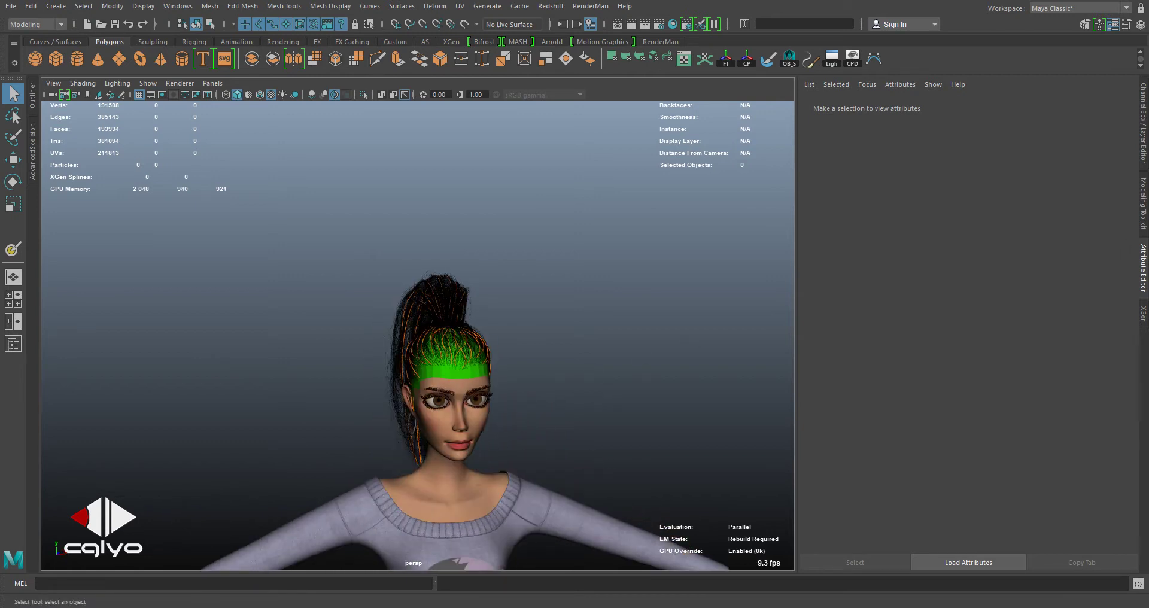
{"action": "left_click_drag", "start_coordinate": [1148, 83], "coordinate": [220, 112]}
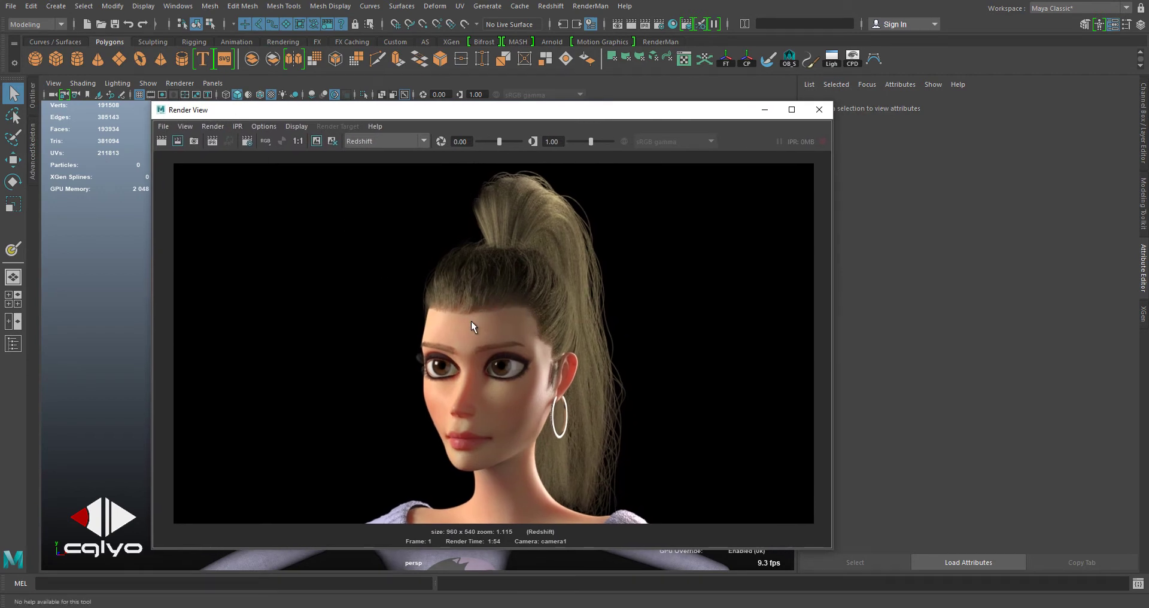
{"action": "middle_click_drag", "start_coordinate": [445, 313], "coordinate": [429, 325], "text": "alt"}
{"action": "right_click_drag", "start_coordinate": [430, 325], "coordinate": [672, 446], "text": "alt"}
{"action": "middle_click_drag", "start_coordinate": [489, 334], "coordinate": [446, 336], "text": "alt"}
{"action": "right_click_drag", "start_coordinate": [574, 359], "coordinate": [376, 213], "text": "alt"}
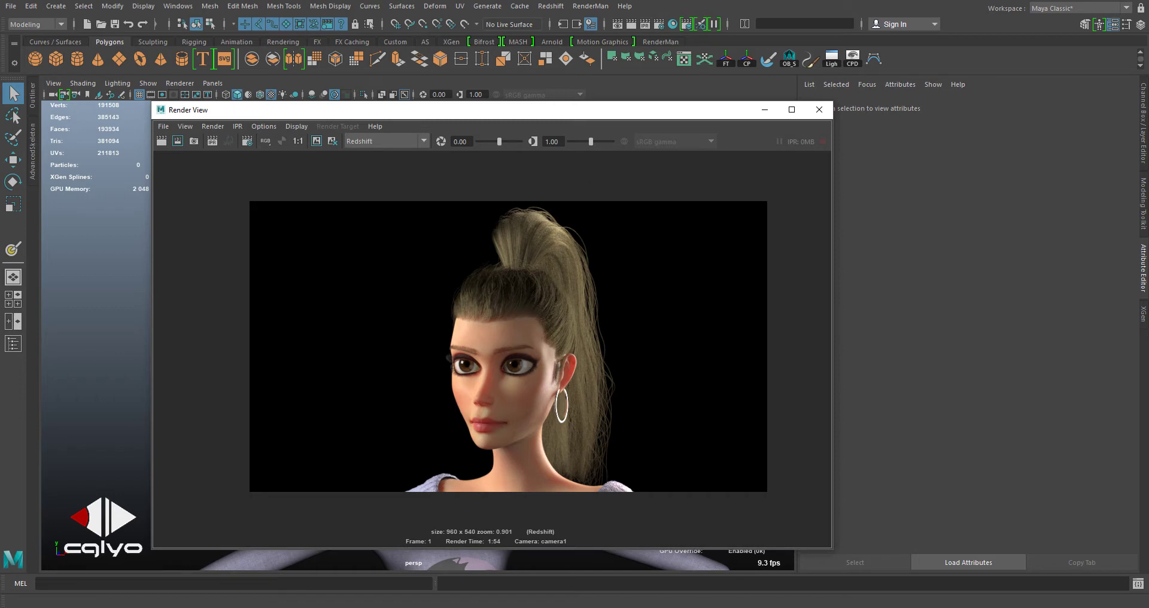
- Inspect the ramp3 and rsHair1 nodes in the Hypershade, including the hair shader's transparency attributes
{"action": "left_click_drag", "start_coordinate": [1148, 135], "coordinate": [192, 72]}
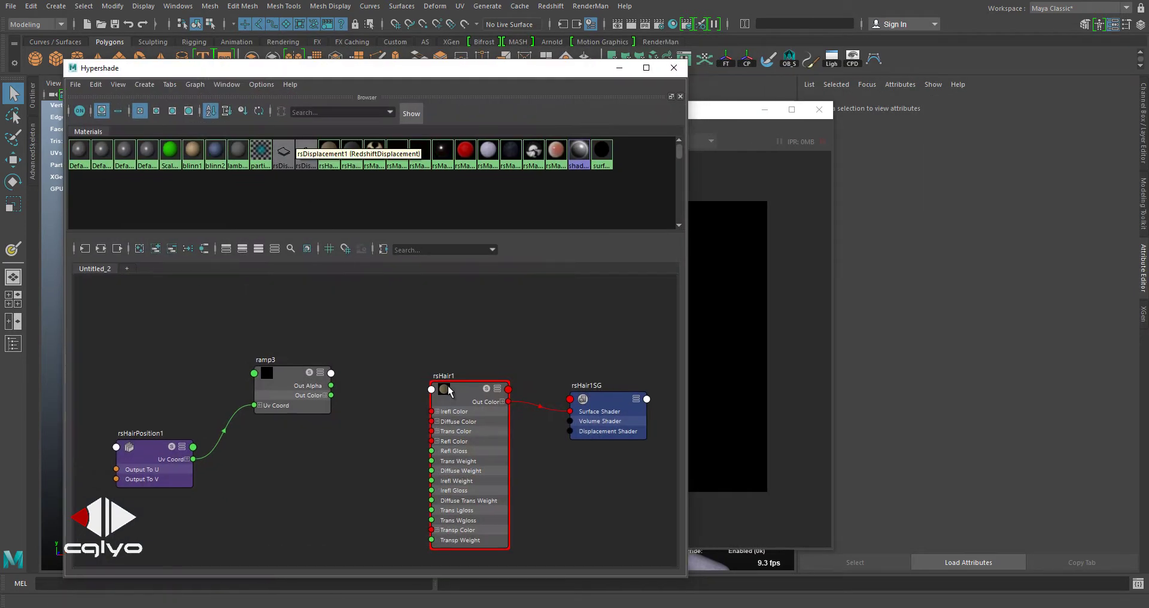
{"action": "left_click", "coordinate": [473, 395]}
{"action": "left_click", "coordinate": [281, 407]}
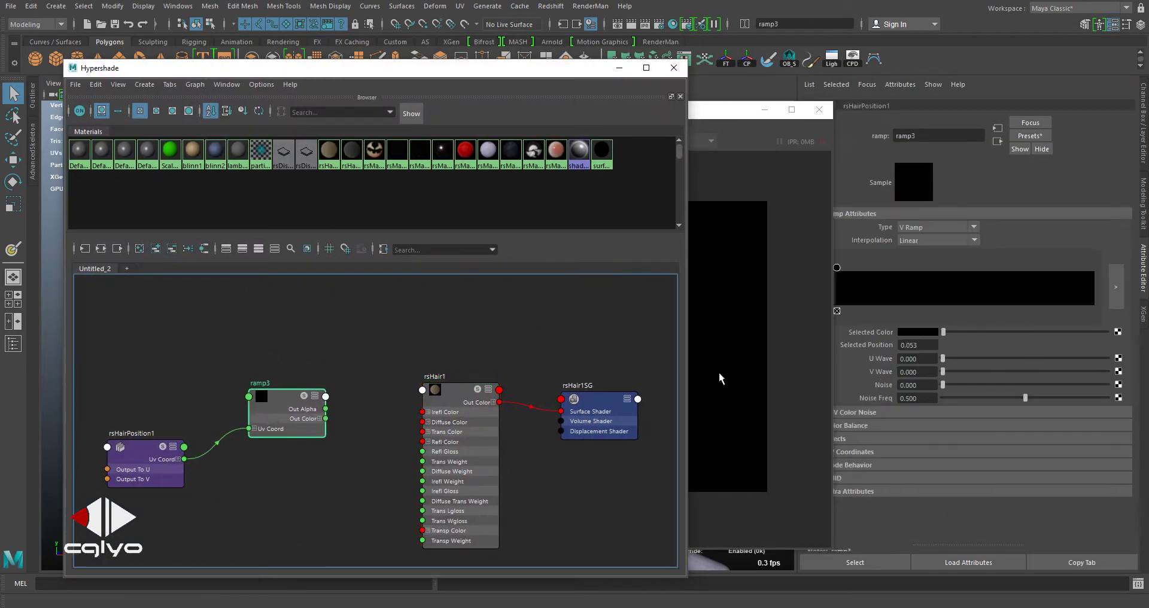
{"action": "left_click_drag", "start_coordinate": [713, 110], "coordinate": [639, 119]}
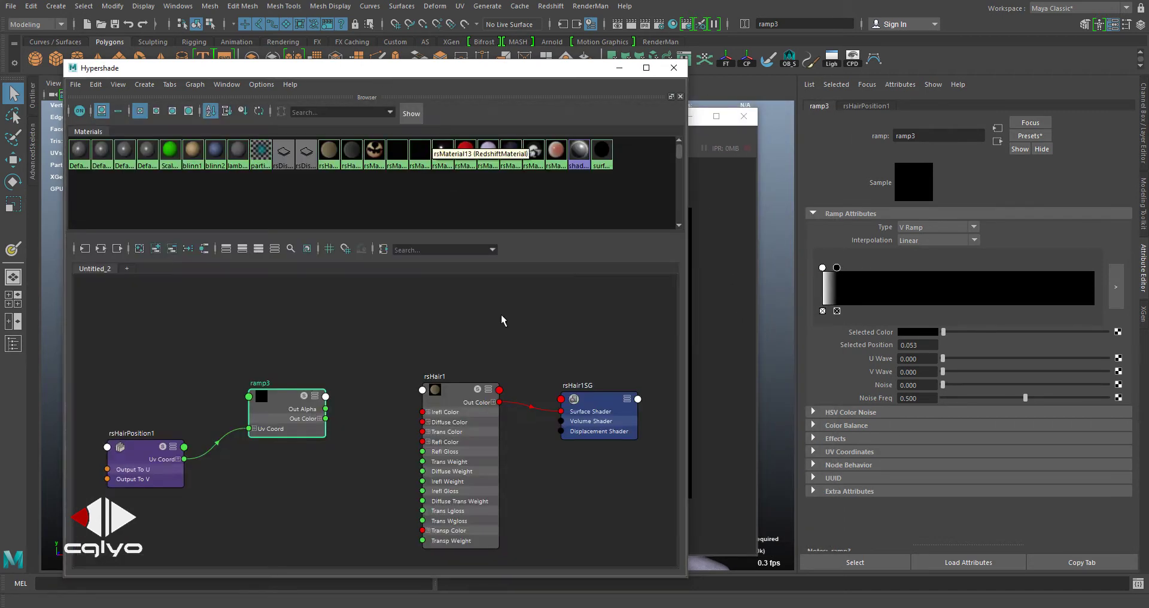
{"action": "left_click", "coordinate": [377, 75]}
{"action": "left_click", "coordinate": [439, 422]}
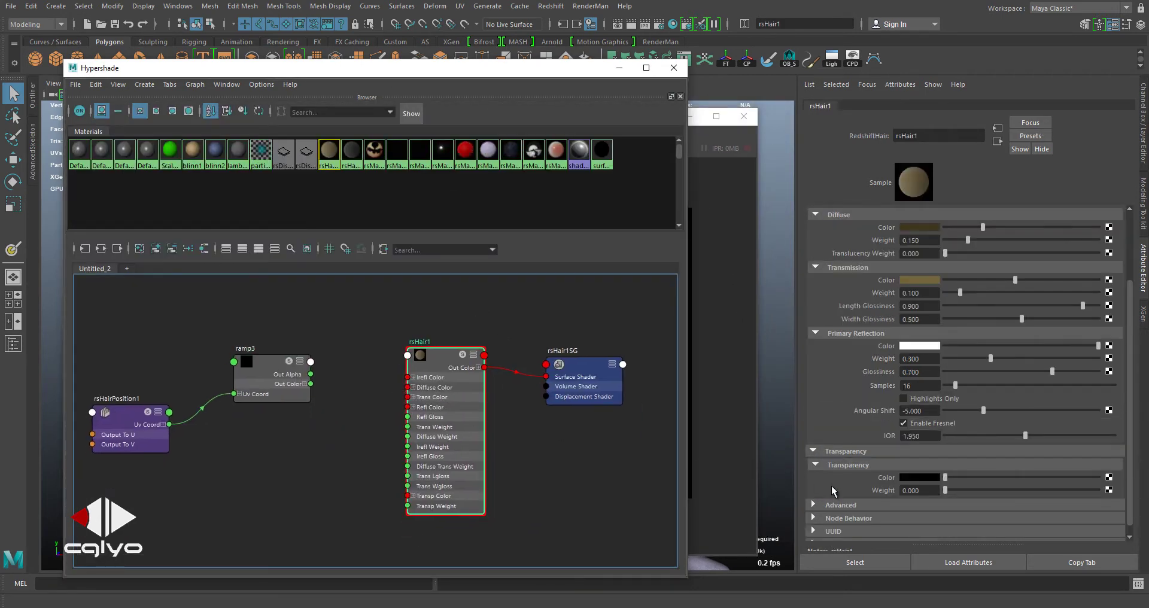
- Put away the Hypershade and Render View windows and clear the selection, returning to the character's head in the viewport
{"action": "middle_click_drag", "start_coordinate": [345, 408], "coordinate": [347, 417], "text": "alt"}
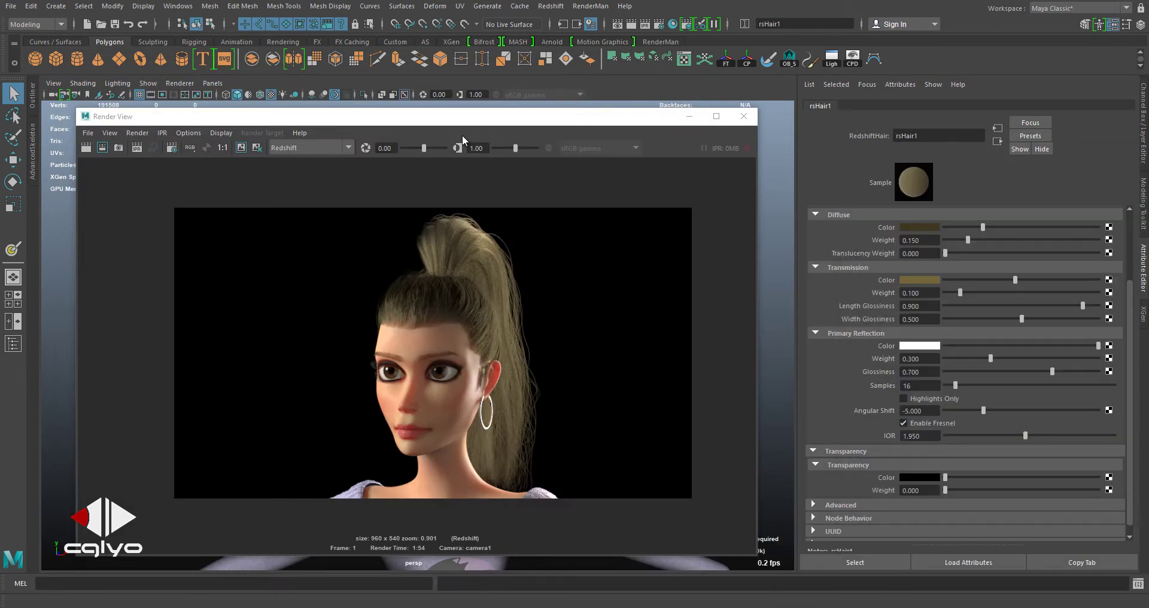
{"action": "left_click", "coordinate": [604, 139]}
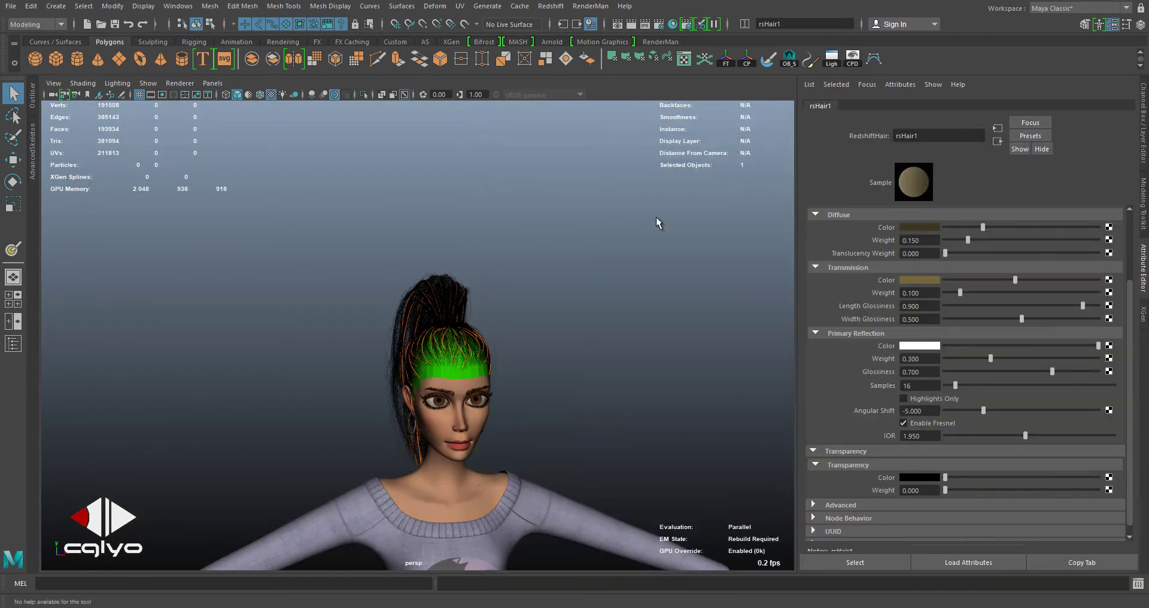
{"action": "left_click_drag", "start_coordinate": [661, 218], "coordinate": [465, 328], "text": "alt"}
{"action": "scroll", "coordinate": [466, 328], "scroll_direction": "up", "scroll_amount": 1}
{"action": "middle_click_drag", "start_coordinate": [466, 327], "coordinate": [444, 312], "text": "alt"}
{"action": "left_click", "coordinate": [712, 286]}
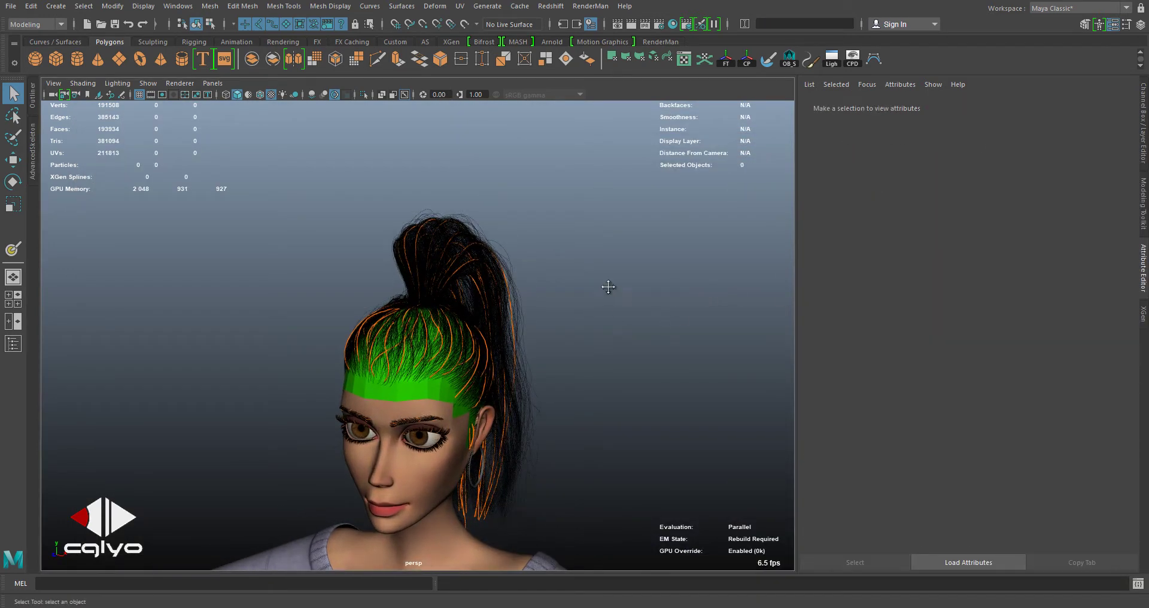
{"action": "middle_click_drag", "start_coordinate": [608, 285], "coordinate": [599, 262], "text": "alt"}
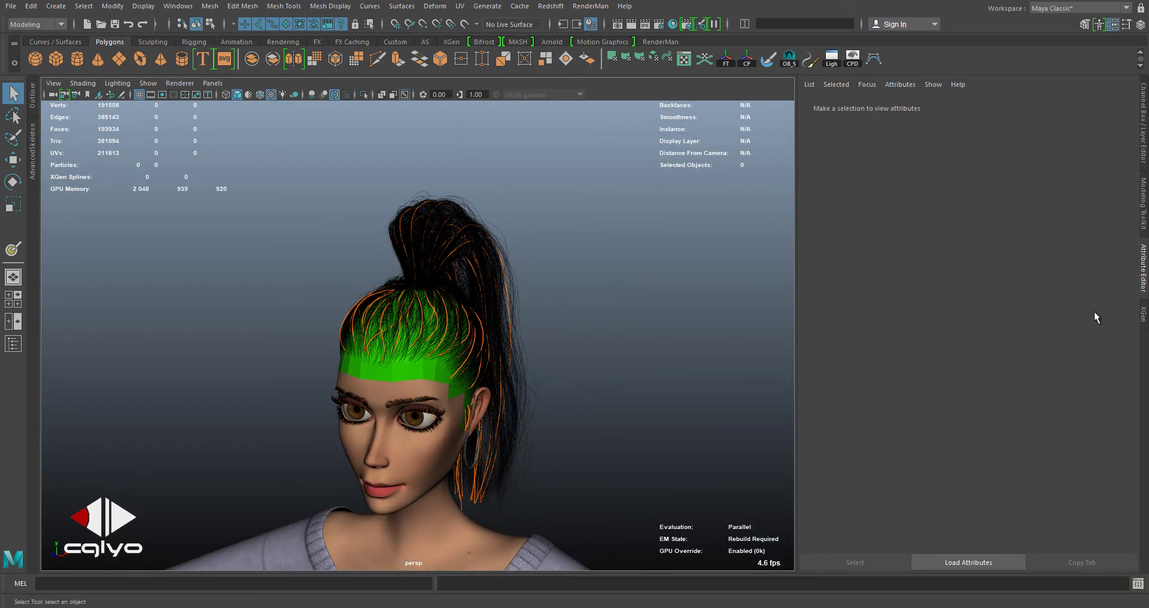
- Display the XGen primitive attributes of irem_Hair_description_01 down to the Width Ramp
{"action": "left_click", "coordinate": [1142, 315]}
{"action": "left_click_drag", "start_coordinate": [547, 314], "coordinate": [572, 290], "text": "alt"}
{"action": "scroll", "coordinate": [741, 297], "scroll_direction": "up", "scroll_amount": 2}
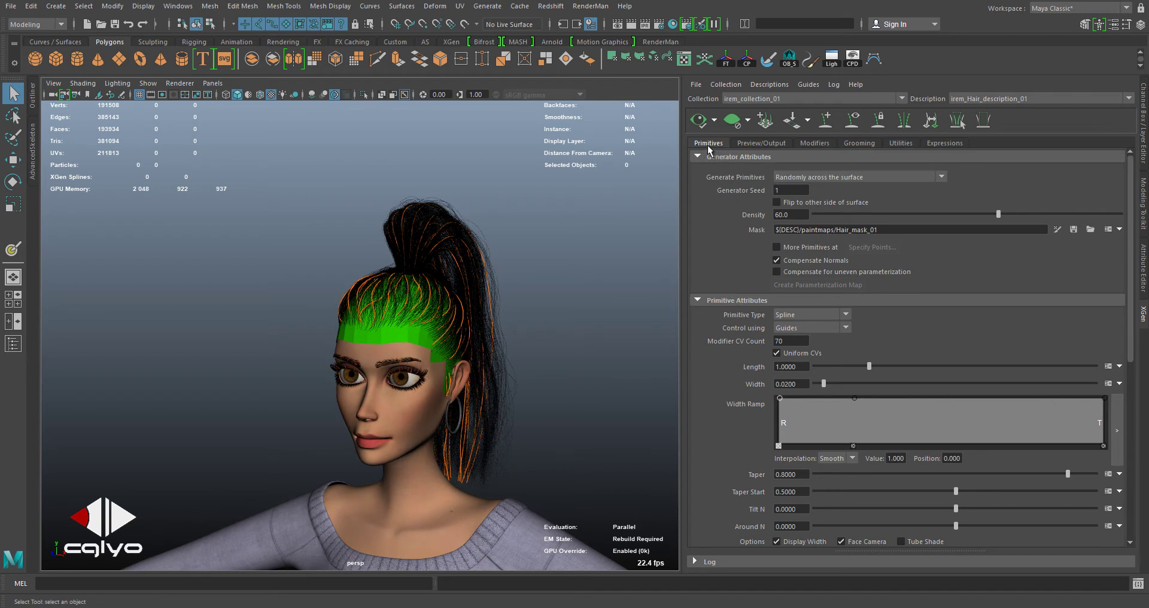
{"action": "scroll", "coordinate": [739, 270], "scroll_direction": "down", "scroll_amount": 2}
{"action": "scroll", "coordinate": [739, 275], "scroll_direction": "down", "scroll_amount": 4}
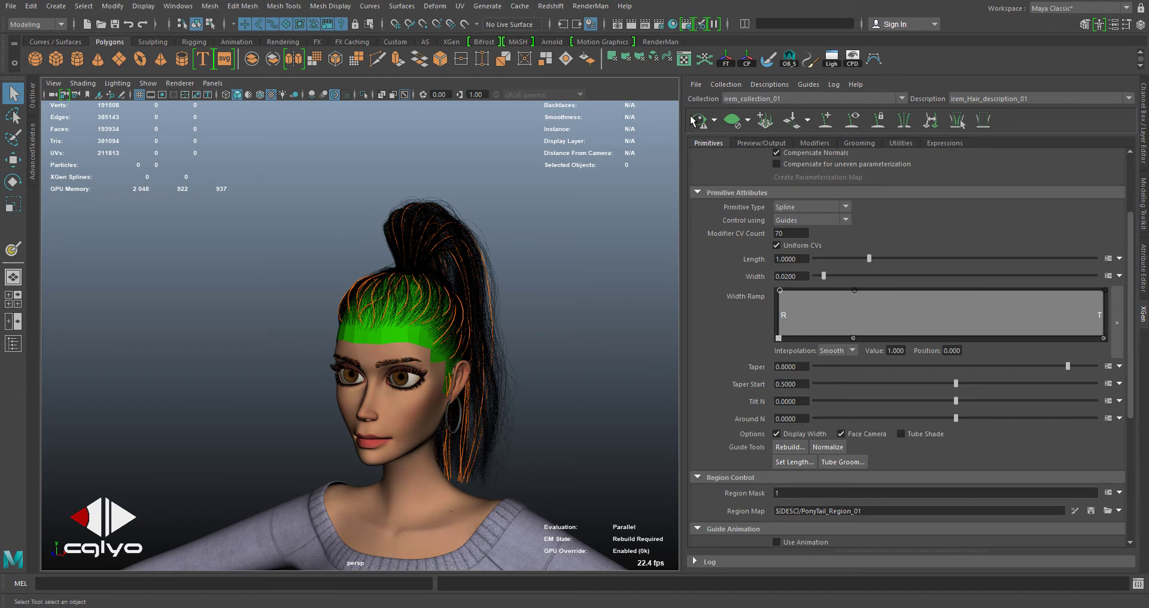
{"action": "left_click", "coordinate": [712, 122]}
{"action": "left_click", "coordinate": [710, 140]}
- Try lowering the Width Ramp's second point to a value of about 0.55, and return it to 1.000
{"action": "left_click", "coordinate": [853, 290]}
{"action": "left_click_drag", "start_coordinate": [855, 292], "coordinate": [856, 311]}
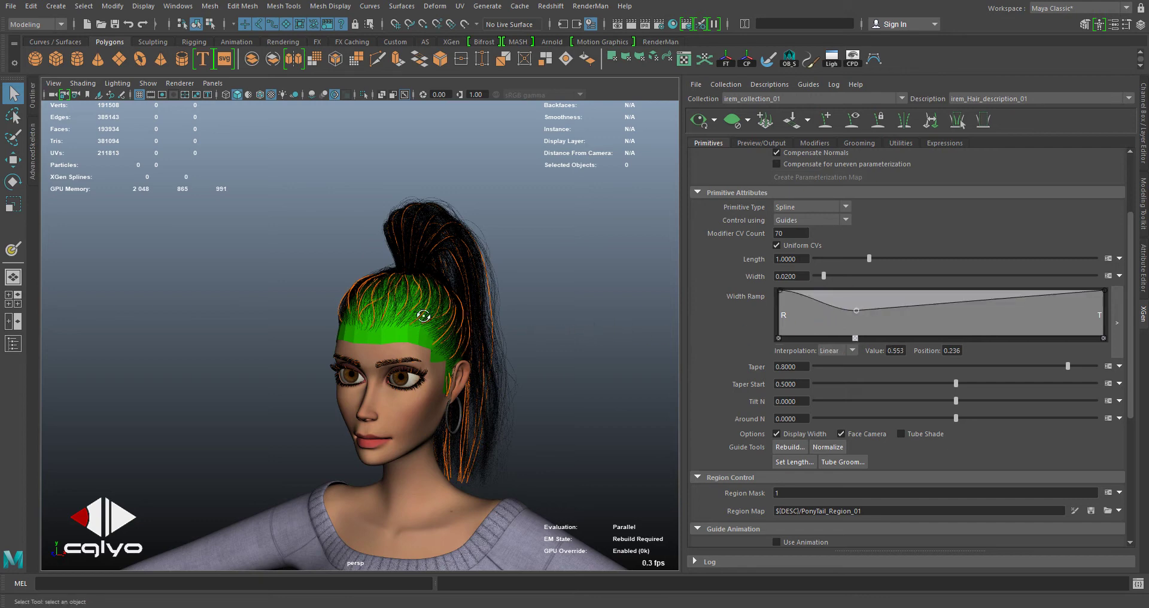
{"action": "scroll", "coordinate": [421, 315], "scroll_direction": "up", "scroll_amount": 6}
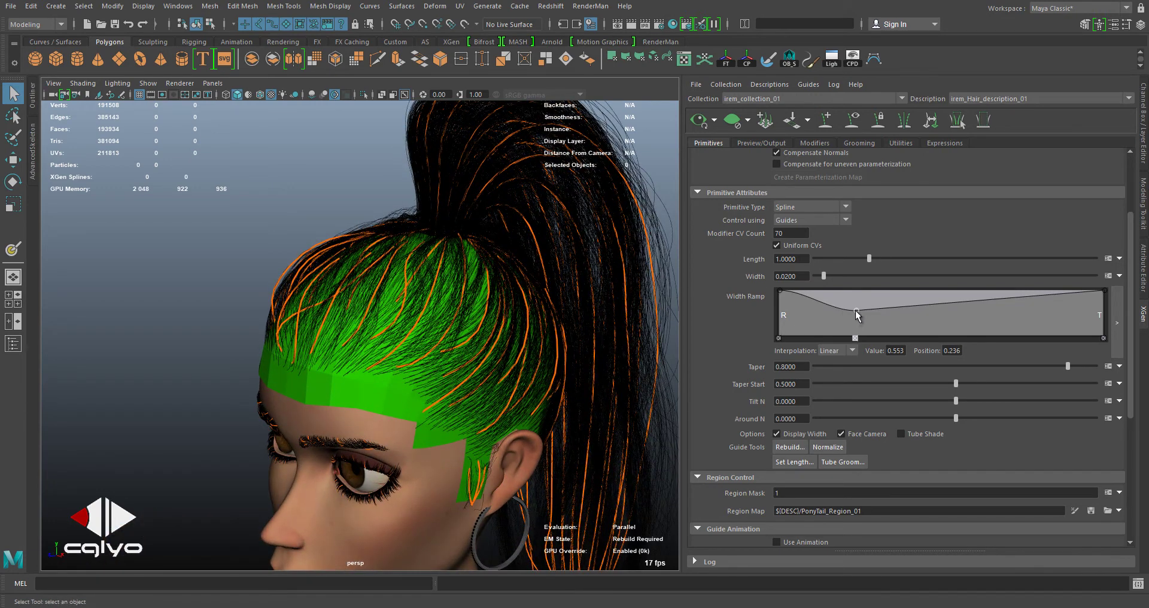
{"action": "left_click_drag", "start_coordinate": [856, 310], "coordinate": [857, 312]}
{"action": "left_click_drag", "start_coordinate": [854, 261], "coordinate": [853, 261]}
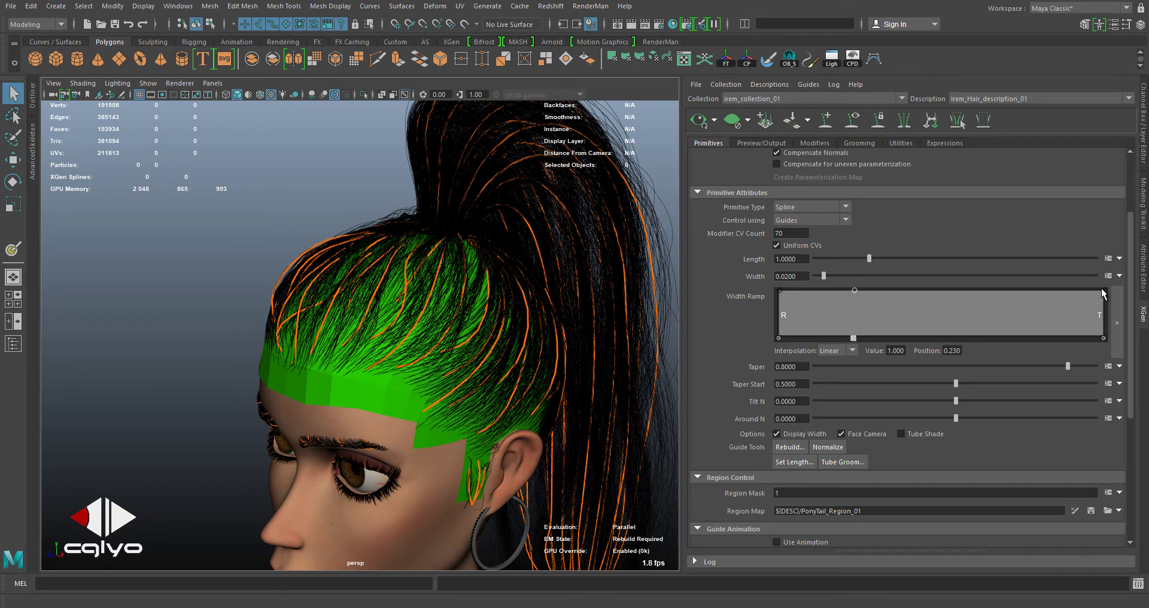
- Try a varied Width Ramp with the tip lowered to about 0.36 and extra points near positions 0.75 and 0.42
{"action": "left_click", "coordinate": [1103, 292]}
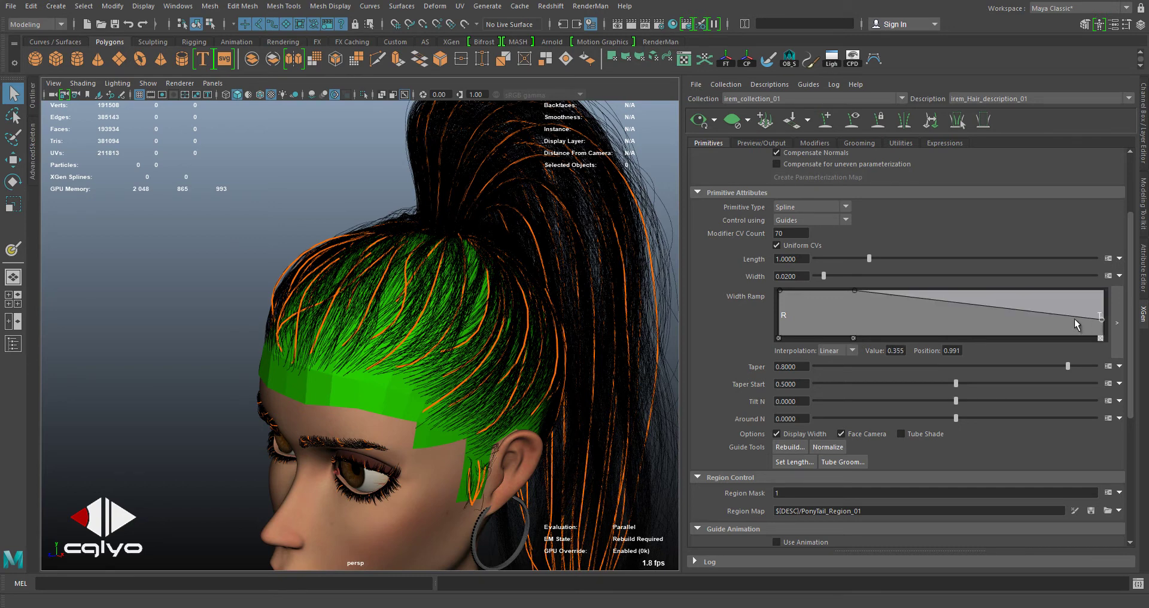
{"action": "left_click", "coordinate": [1017, 310]}
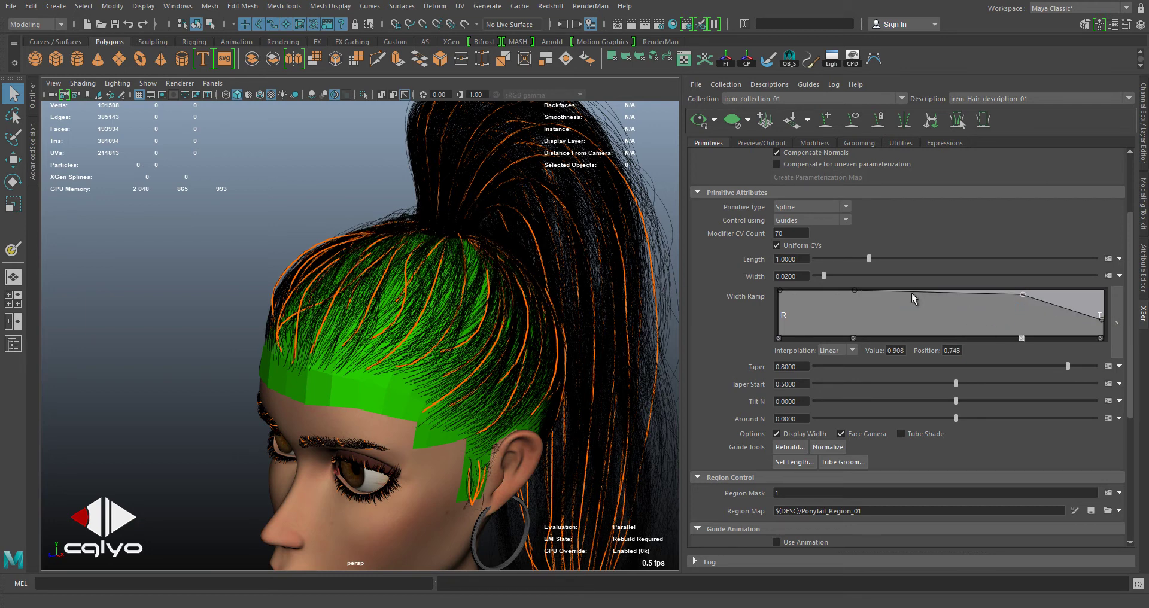
{"action": "left_click", "coordinate": [915, 309]}
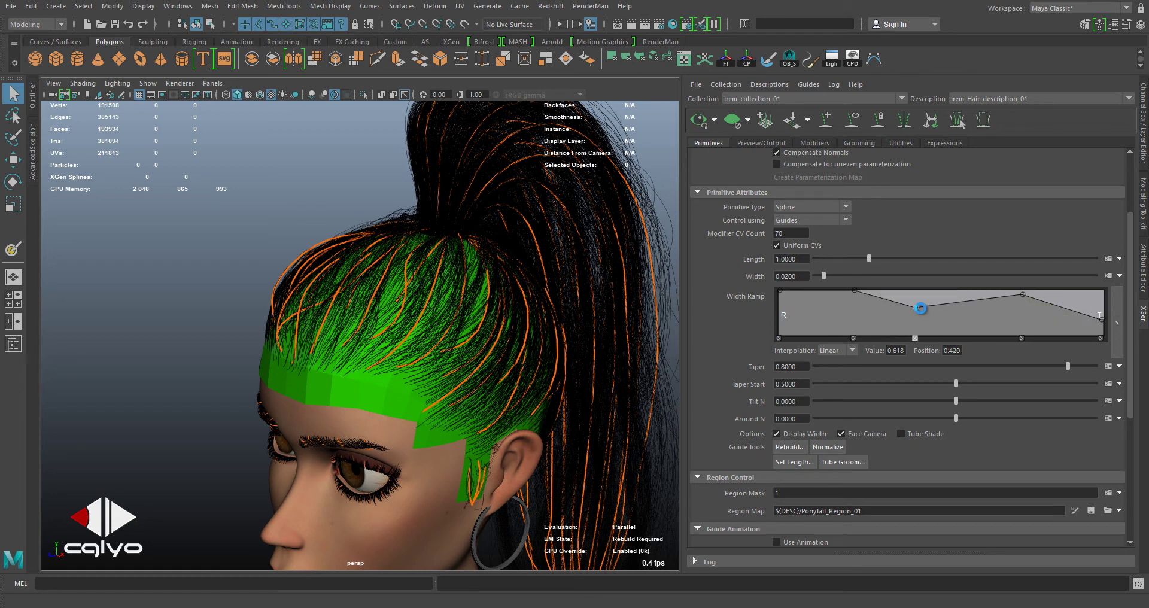
{"action": "left_click_drag", "start_coordinate": [920, 308], "coordinate": [920, 313]}
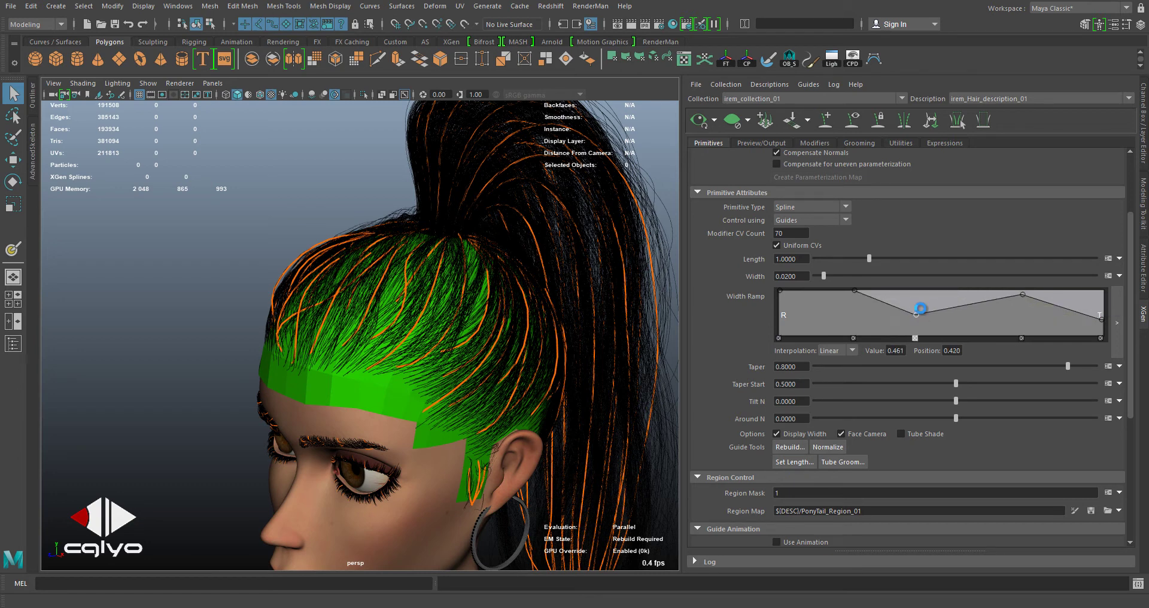
- Remove the two extra points from the Width Ramp and raise the tip point back to 1.000
{"action": "left_click", "coordinate": [915, 338]}
{"action": "left_click", "coordinate": [1022, 338]}
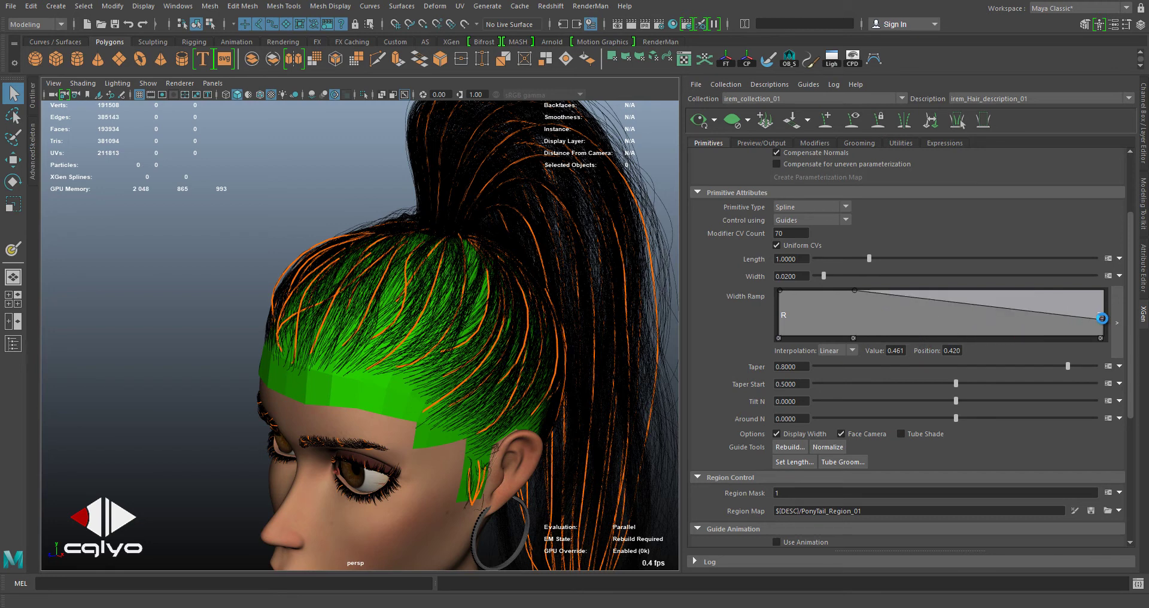
{"action": "left_click", "coordinate": [1101, 318]}
{"action": "left_click_drag", "start_coordinate": [1103, 281], "coordinate": [1105, 281]}
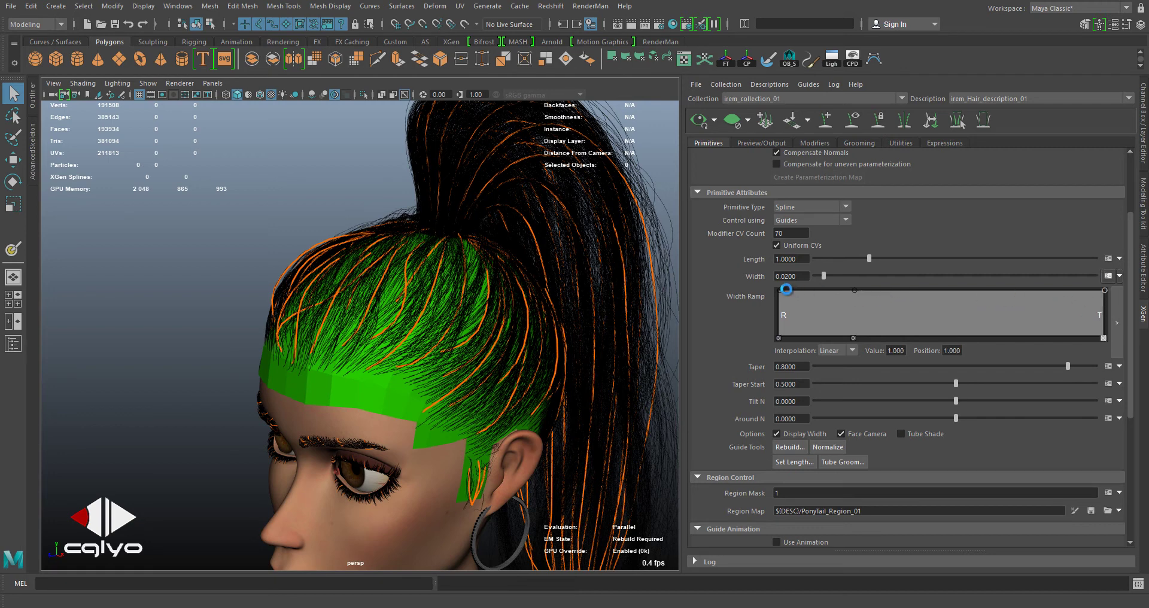
- Set the value of the Width Ramp's root point to 0.3
{"action": "left_click", "coordinate": [779, 291]}
{"action": "double_click", "coordinate": [896, 350]}
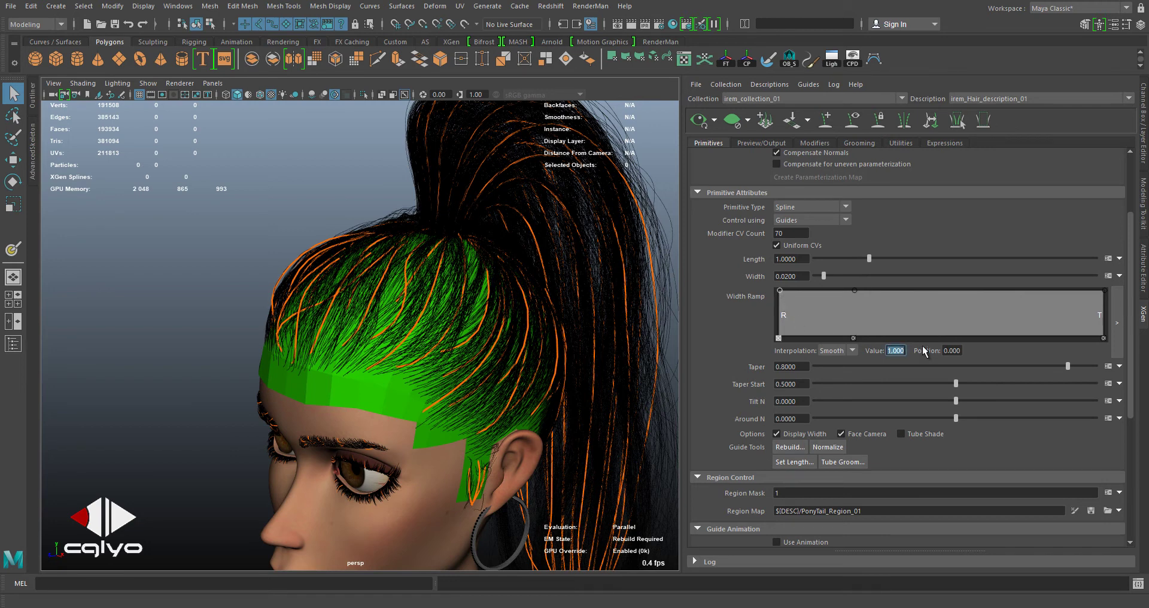
{"action": "type", "text": "0.3"}
{"action": "key", "text": "Return"}
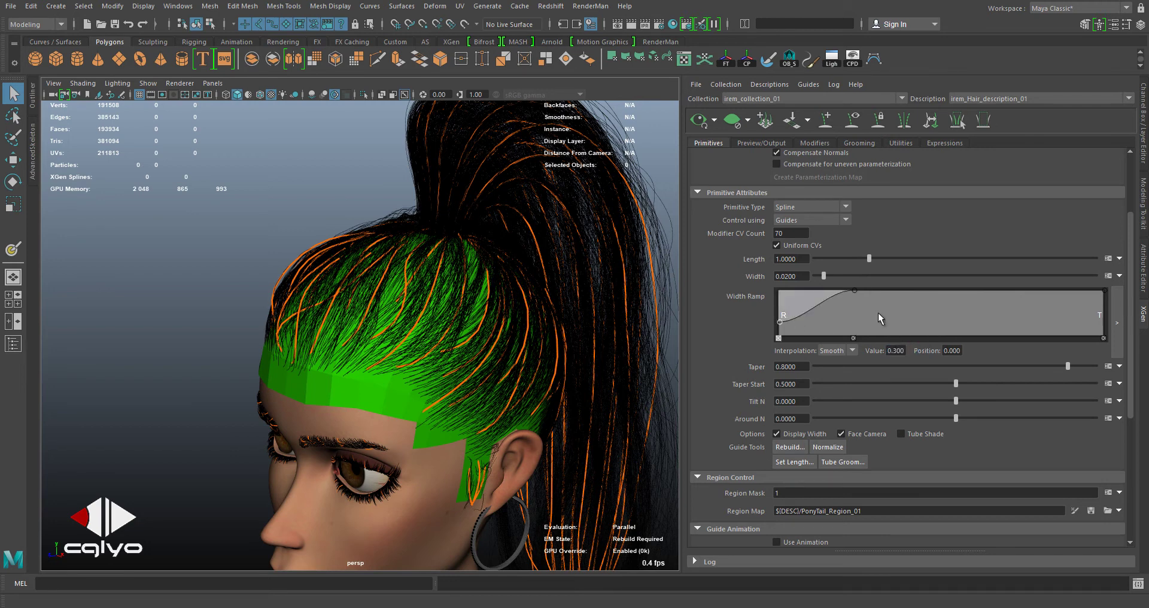
- Move the Width Ramp's second point toward the root, to about position 0.206 with a value of 1.000
{"action": "left_click", "coordinate": [850, 290]}
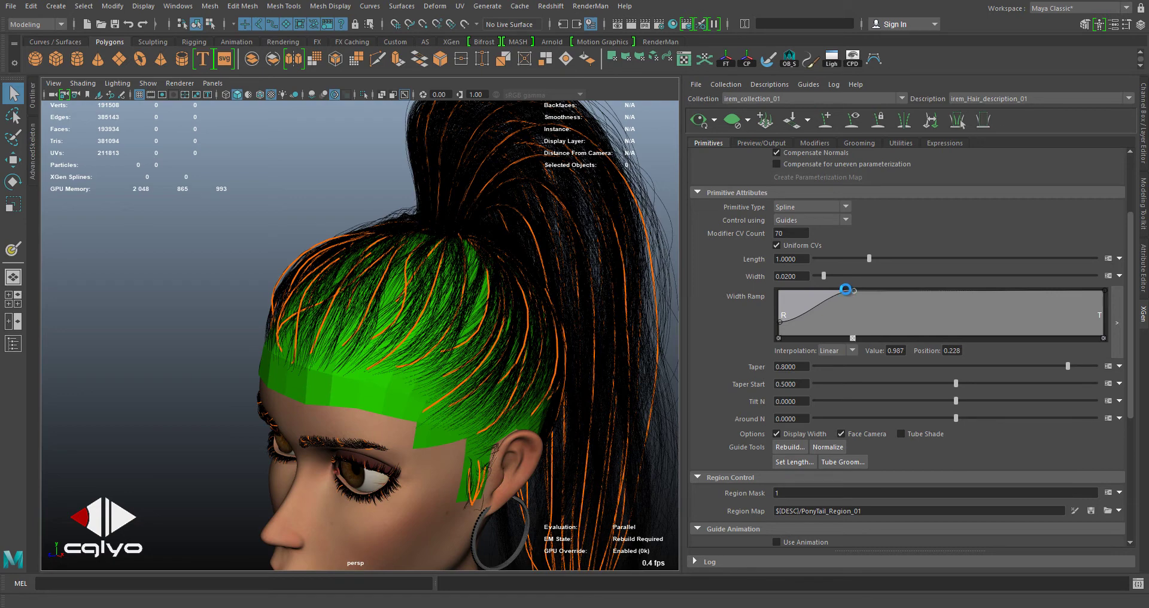
{"action": "left_click_drag", "start_coordinate": [844, 289], "coordinate": [846, 290]}
{"action": "scroll", "coordinate": [368, 382], "scroll_direction": "up", "scroll_amount": 2}
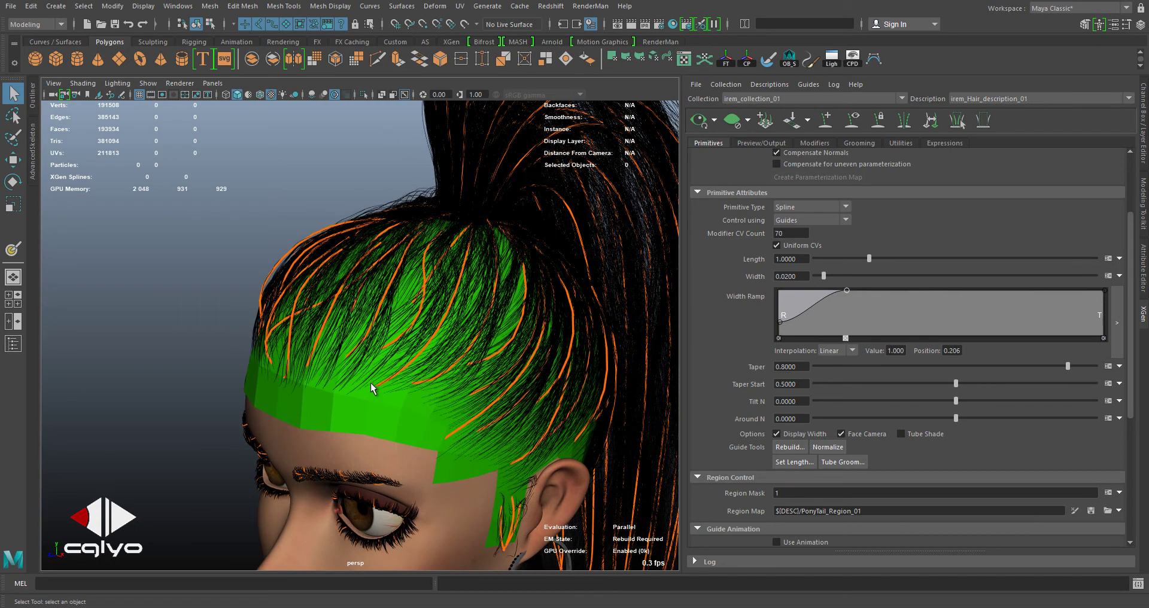
- Mark a render region around the forehead hairline in the Render View and try rendering it with Redshift
{"action": "scroll", "coordinate": [405, 340], "scroll_direction": "down", "scroll_amount": 2}
{"action": "left_click_drag", "start_coordinate": [356, 320], "coordinate": [388, 352], "text": "alt"}
{"action": "left_click_drag", "start_coordinate": [469, 369], "coordinate": [411, 320], "text": "alt"}
{"action": "left_click_drag", "start_coordinate": [1148, 224], "coordinate": [297, 146]}
{"action": "right_click_drag", "start_coordinate": [446, 246], "coordinate": [562, 346], "text": "alt"}
{"action": "left_click_drag", "start_coordinate": [508, 361], "coordinate": [650, 400]}
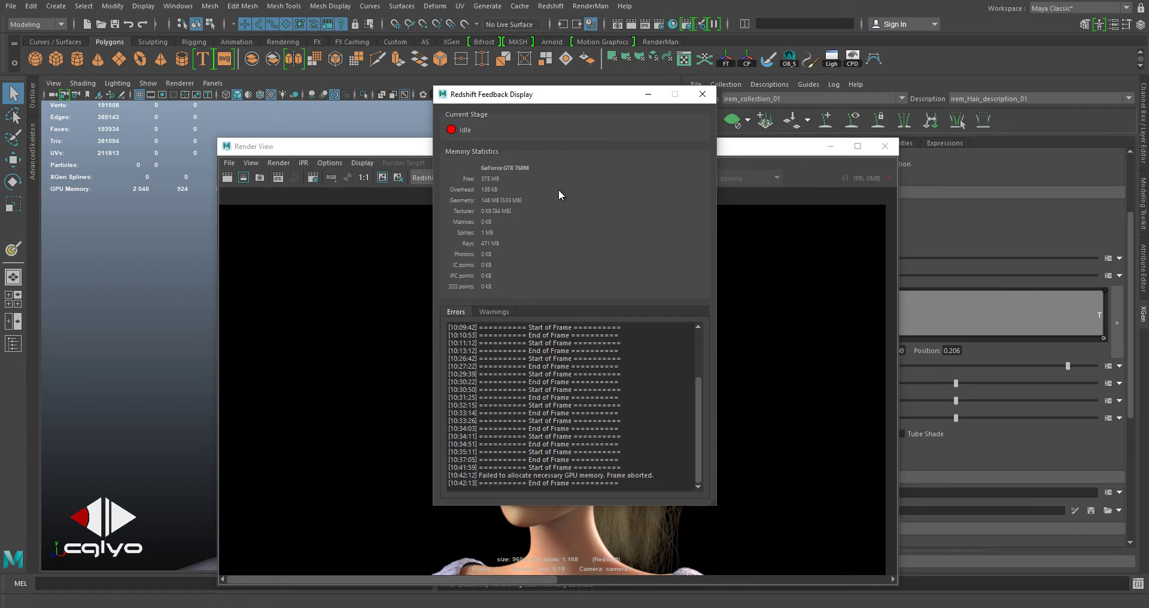
- Minimize the Render View and examine the memory statistics and error log in the Redshift Feedback Display
{"action": "left_click_drag", "start_coordinate": [506, 97], "coordinate": [671, 97]}
{"action": "left_click_drag", "start_coordinate": [551, 146], "coordinate": [478, 120]}
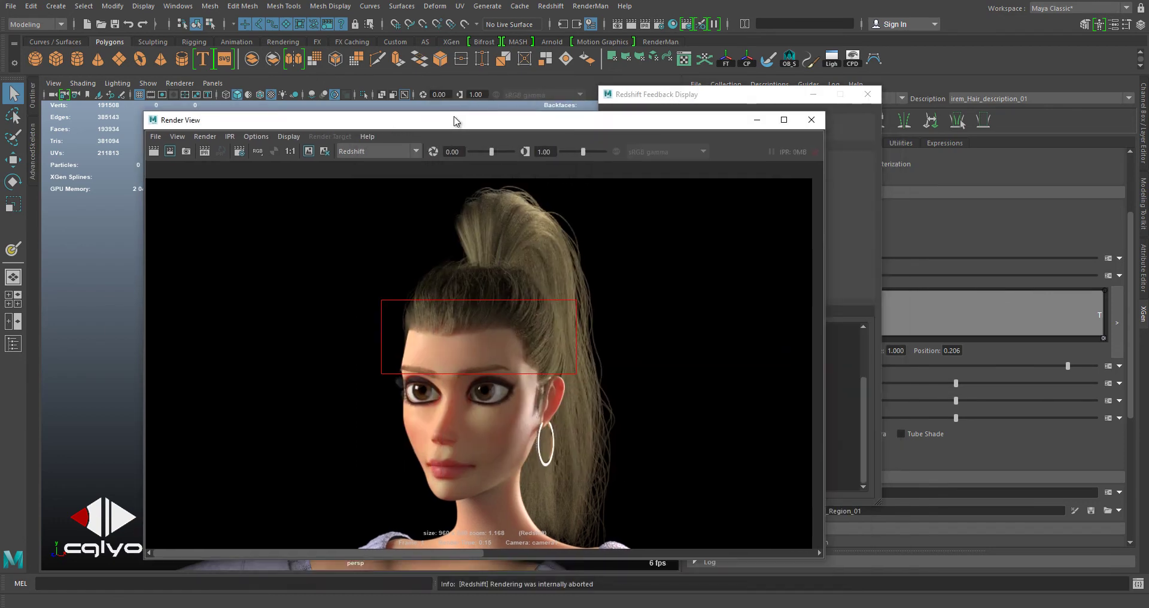
{"action": "left_click", "coordinate": [756, 119]}
{"action": "left_click_drag", "start_coordinate": [730, 98], "coordinate": [709, 89]}
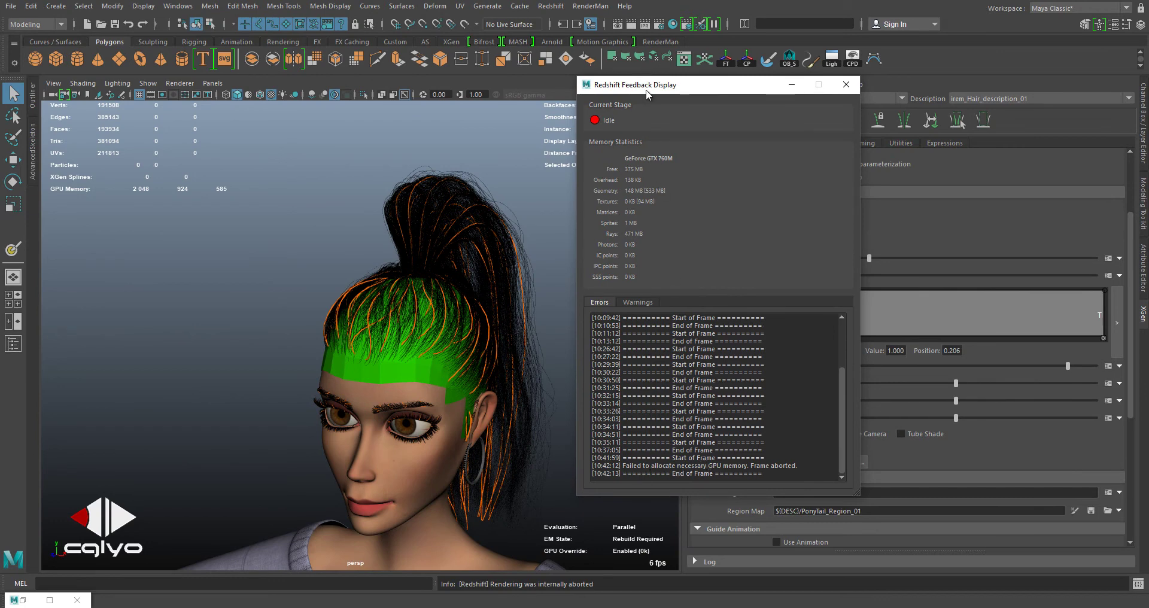
- Turn off textured display in the viewport and clear the XGen hair preview
{"action": "left_click_drag", "start_coordinate": [640, 90], "coordinate": [535, 172]}
{"action": "scroll", "coordinate": [263, 200], "scroll_direction": "down", "scroll_amount": 3}
{"action": "left_click", "coordinate": [271, 97]}
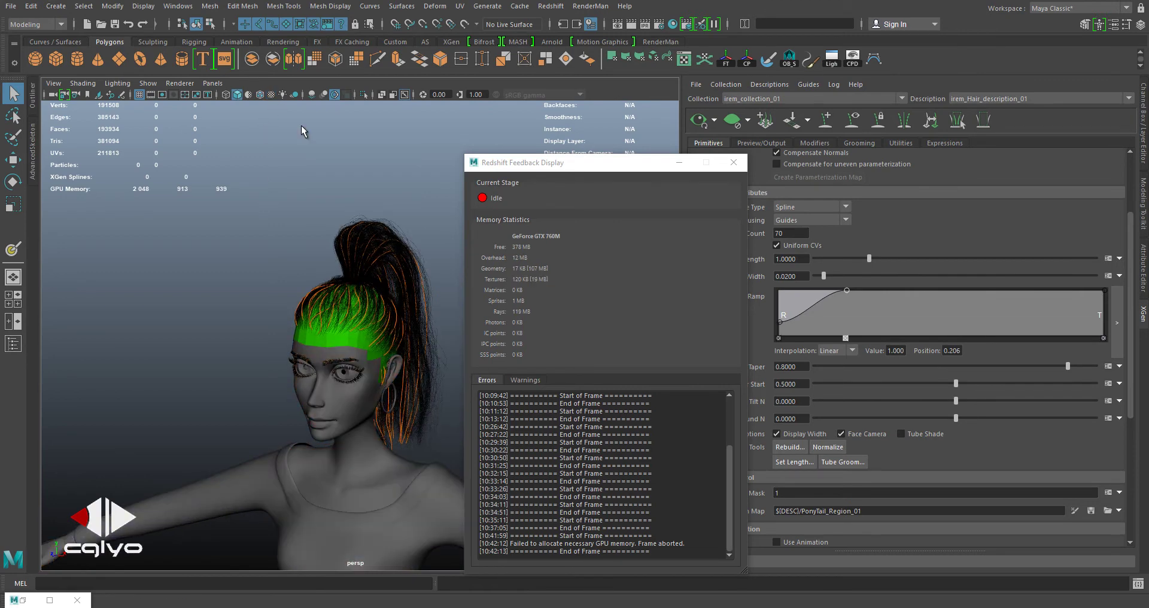
{"action": "left_click", "coordinate": [731, 120]}
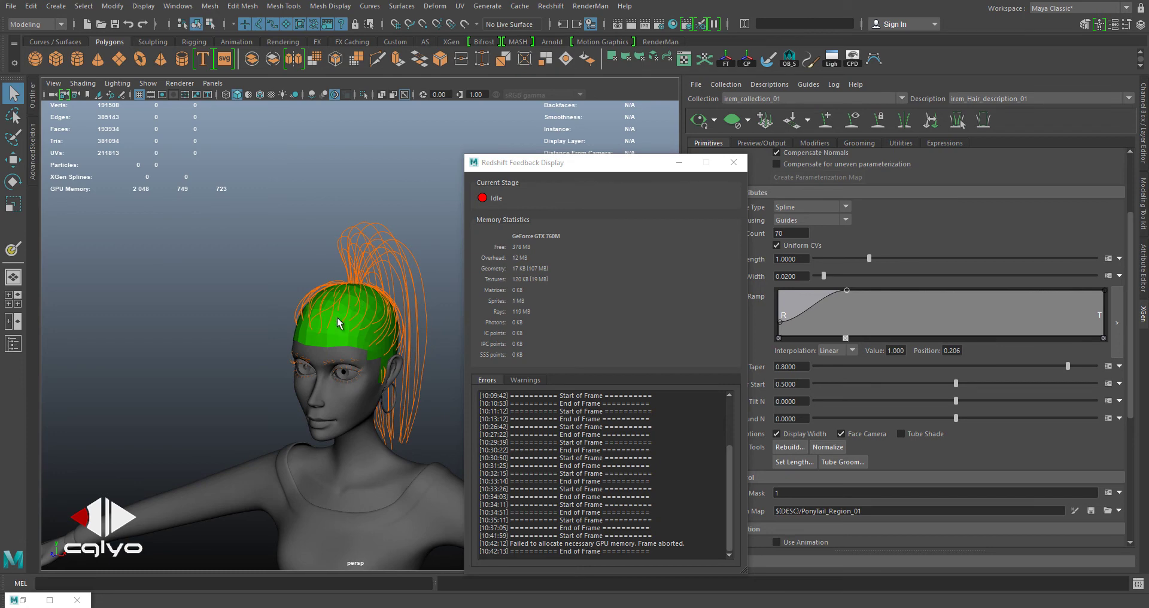
- Restore the Render View, render the forehead region again, and zoom in on the hairline
{"action": "left_click", "coordinate": [21, 599]}
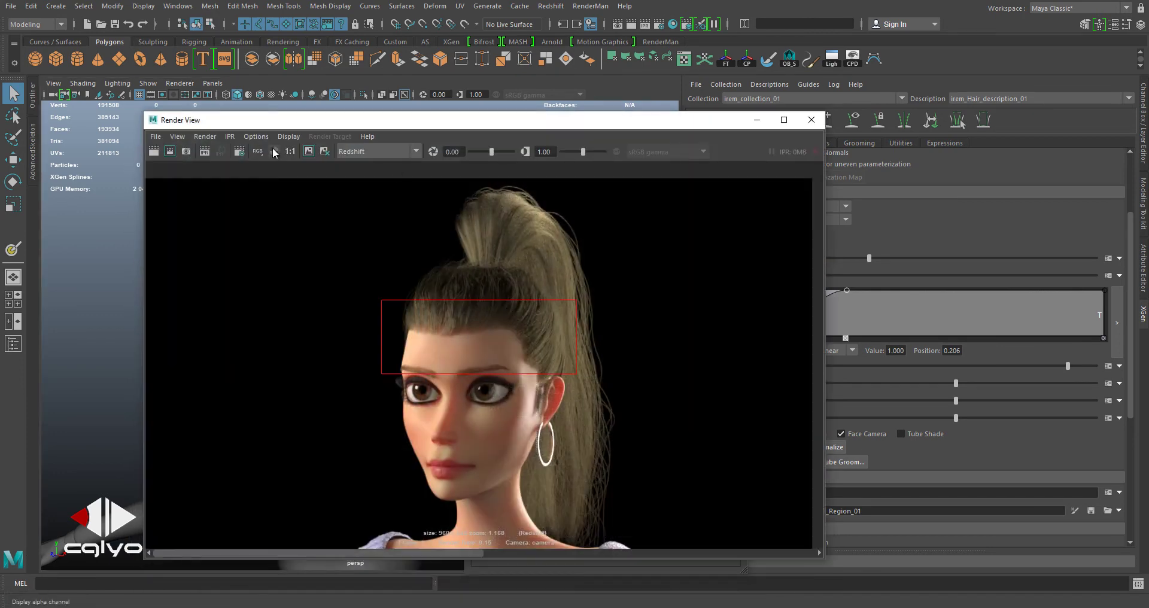
{"action": "left_click", "coordinate": [170, 151]}
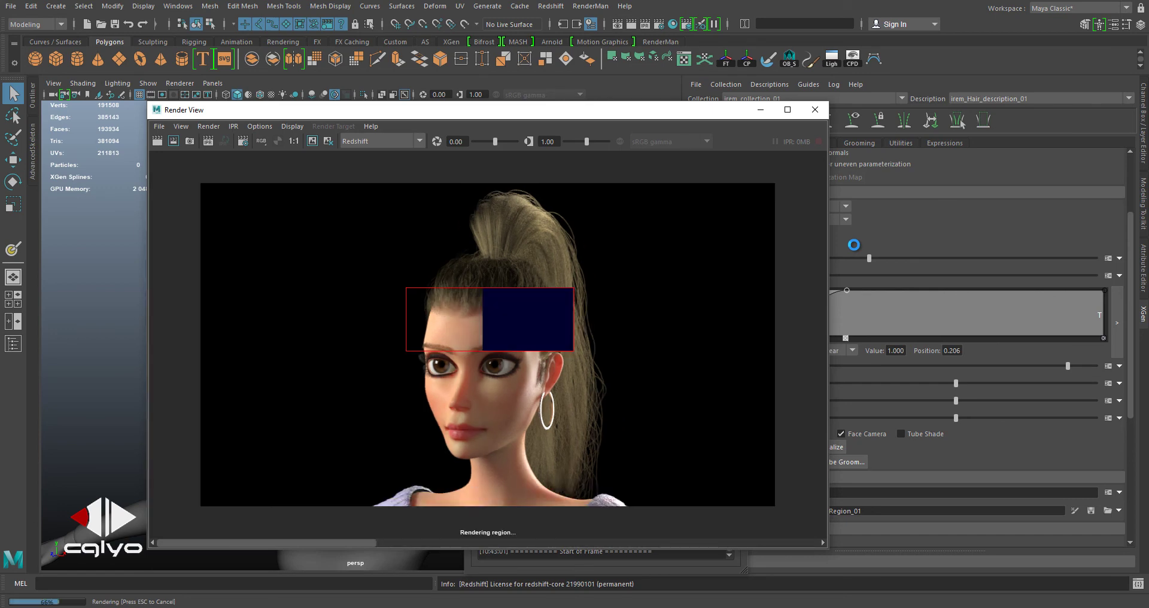
{"action": "scroll", "coordinate": [413, 355], "scroll_direction": "up", "scroll_amount": 3}
{"action": "scroll", "coordinate": [412, 355], "scroll_direction": "up", "scroll_amount": 2}
{"action": "scroll", "coordinate": [418, 367], "scroll_direction": "up", "scroll_amount": 1}
{"action": "middle_click_drag", "start_coordinate": [400, 382], "coordinate": [430, 378], "text": "alt"}
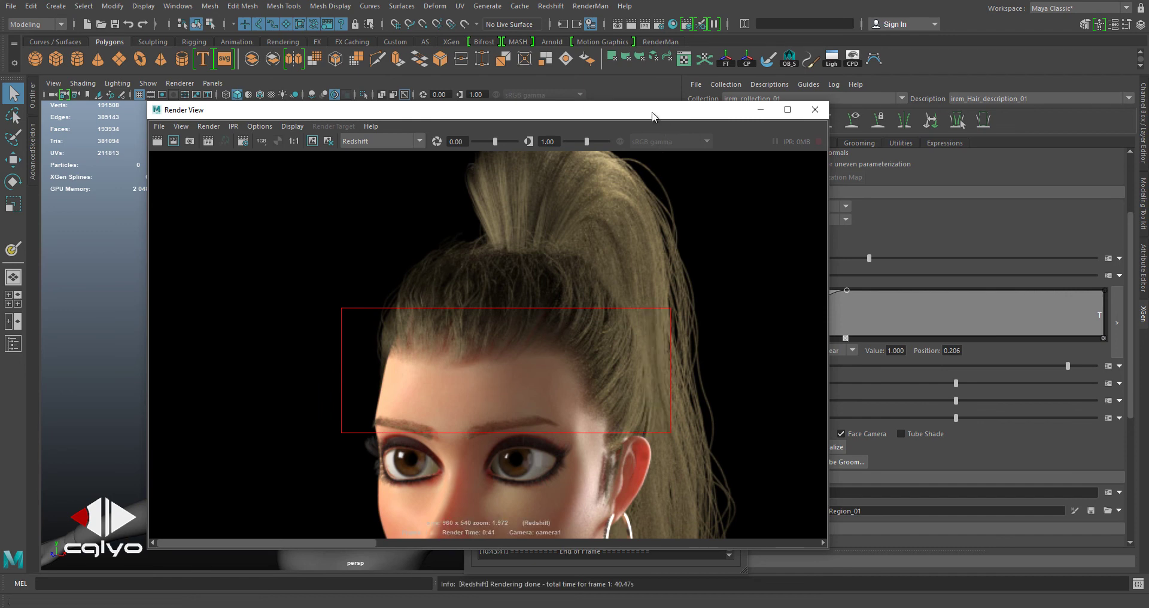
- Compare the new hairline render with the previously stored render image
{"action": "left_click_drag", "start_coordinate": [640, 110], "coordinate": [572, 102]}
{"action": "scroll", "coordinate": [462, 288], "scroll_direction": "down", "scroll_amount": 3}
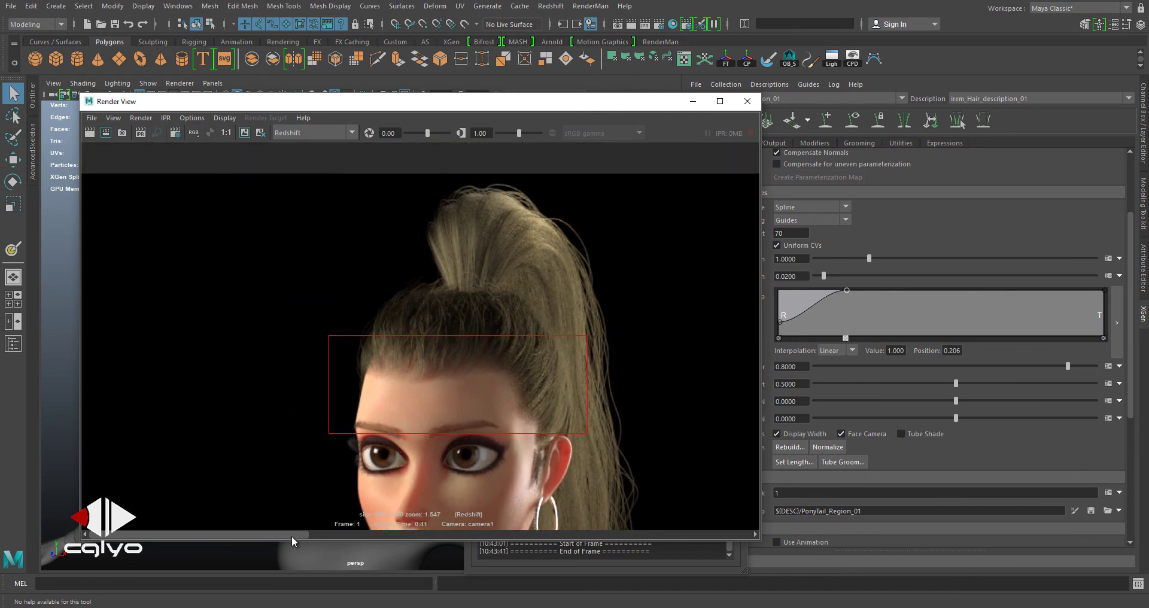
{"action": "left_click_drag", "start_coordinate": [292, 535], "coordinate": [310, 475]}
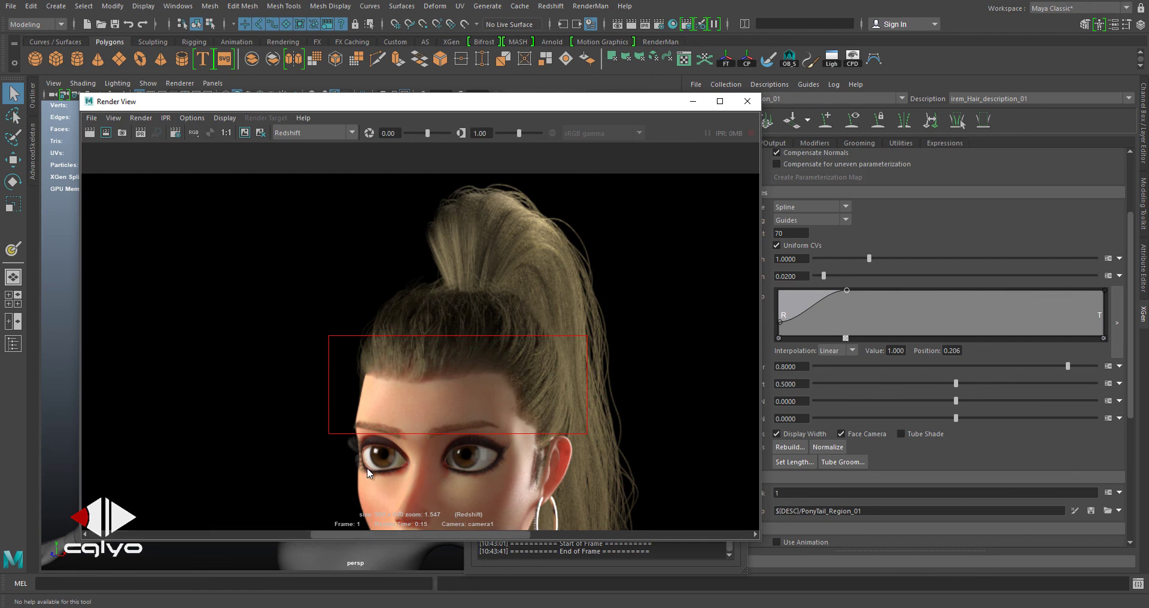